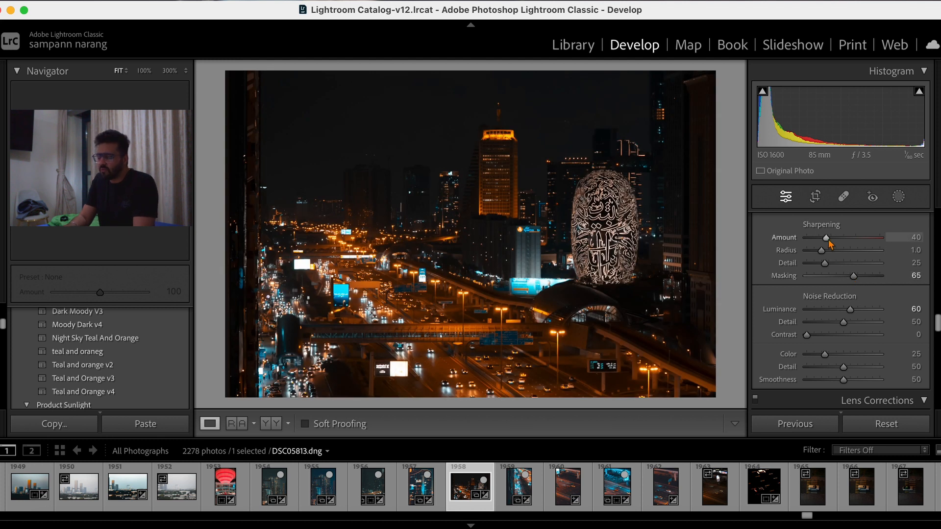
# Raise the sharpening Amount to 93.
pyautogui.moveTo(827, 238); pyautogui.dragTo(855, 240)
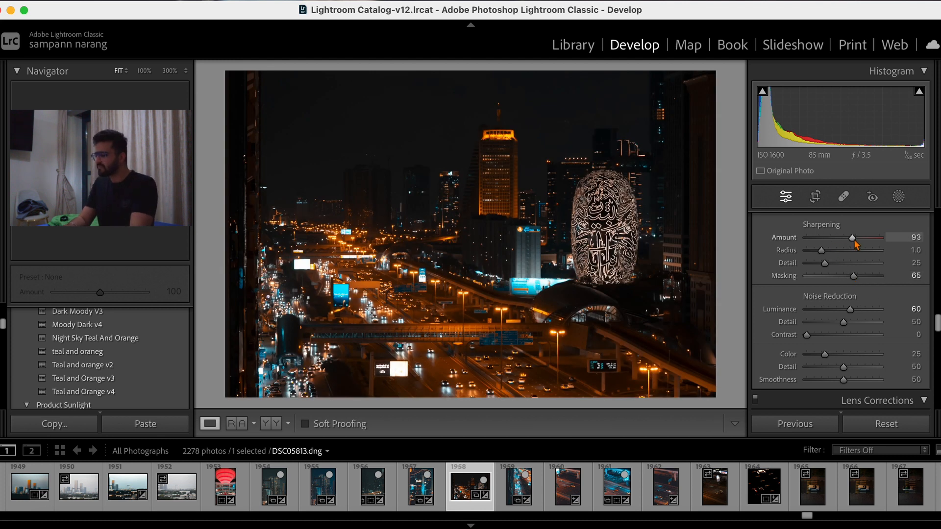
# Color grade the shadows to about hue 234, saturation 27, and the highlights to about hue 195, saturation 27.
pyautogui.scroll(5, 855, 243)
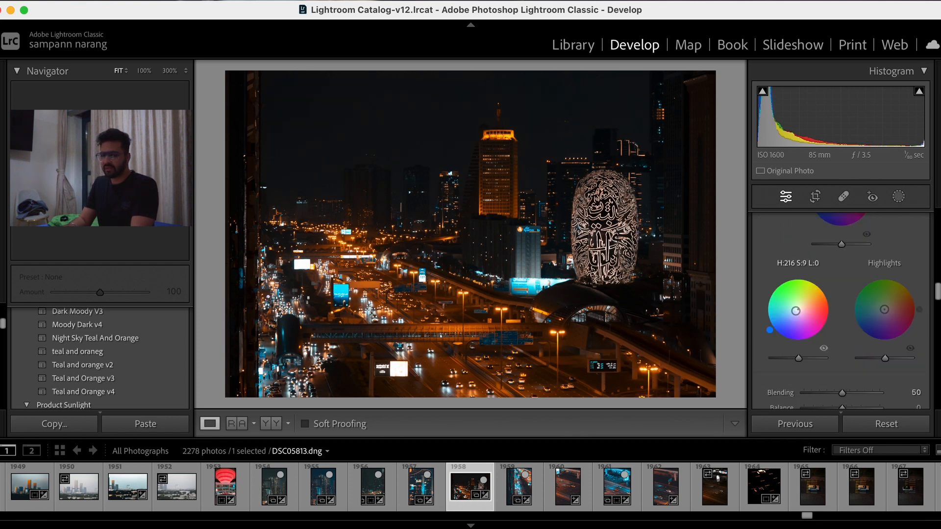
pyautogui.scroll(5, 854, 359)
pyautogui.moveTo(793, 312); pyautogui.dragTo(793, 313)
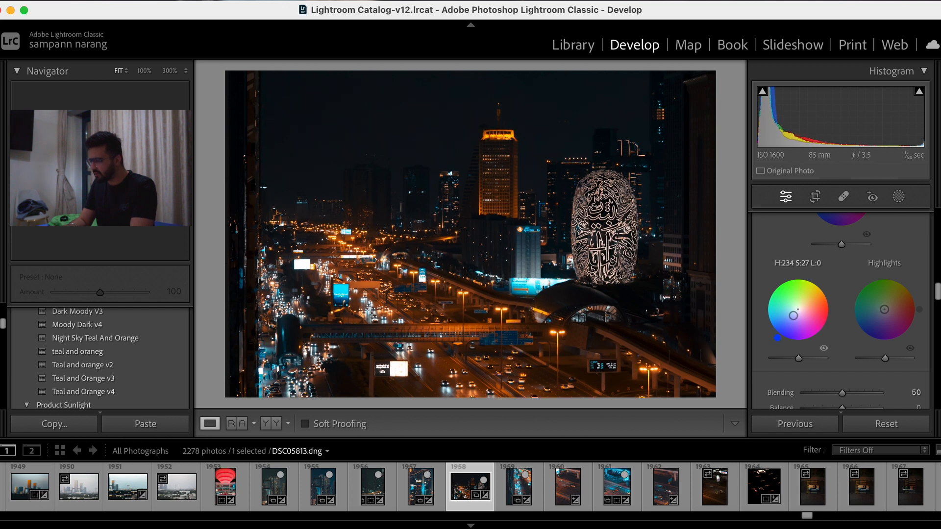
pyautogui.moveTo(793, 316); pyautogui.dragTo(793, 315)
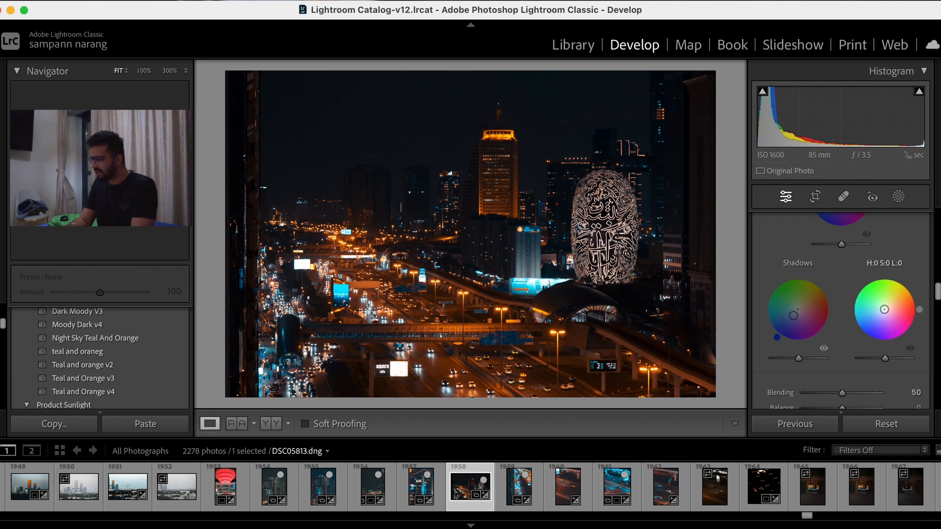
pyautogui.moveTo(884, 309); pyautogui.dragTo(877, 310)
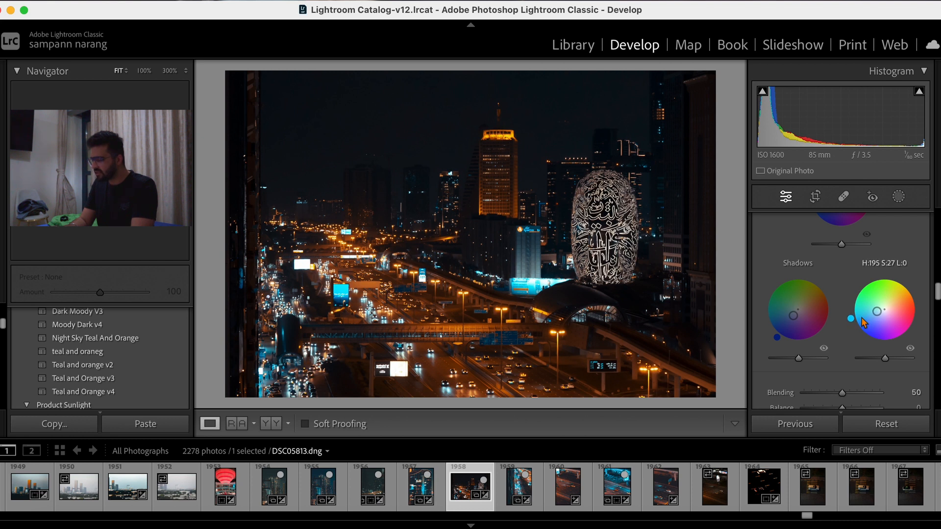
pyautogui.moveTo(879, 313); pyautogui.dragTo(877, 311)
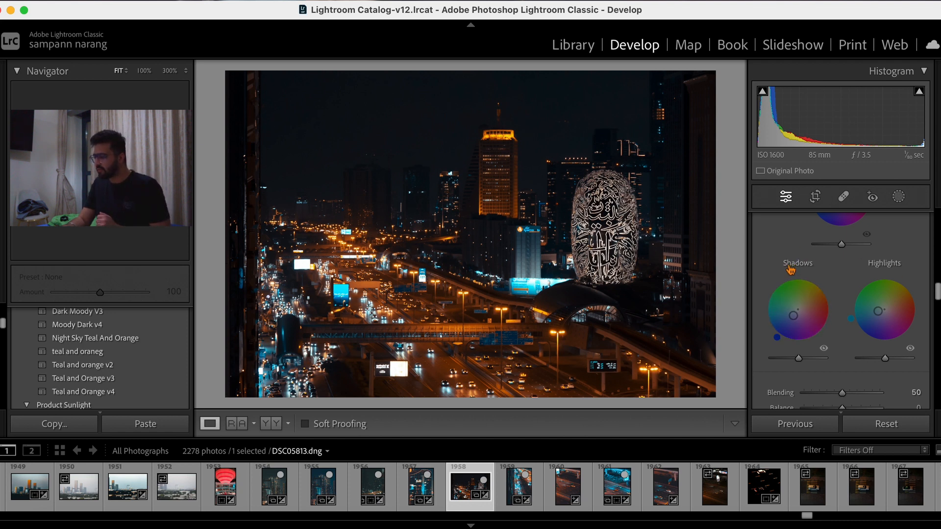
# Shift the midtones in Color Grading slightly towards a warm orange.
pyautogui.scroll(6, 790, 269)
pyautogui.scroll(-2, 790, 270)
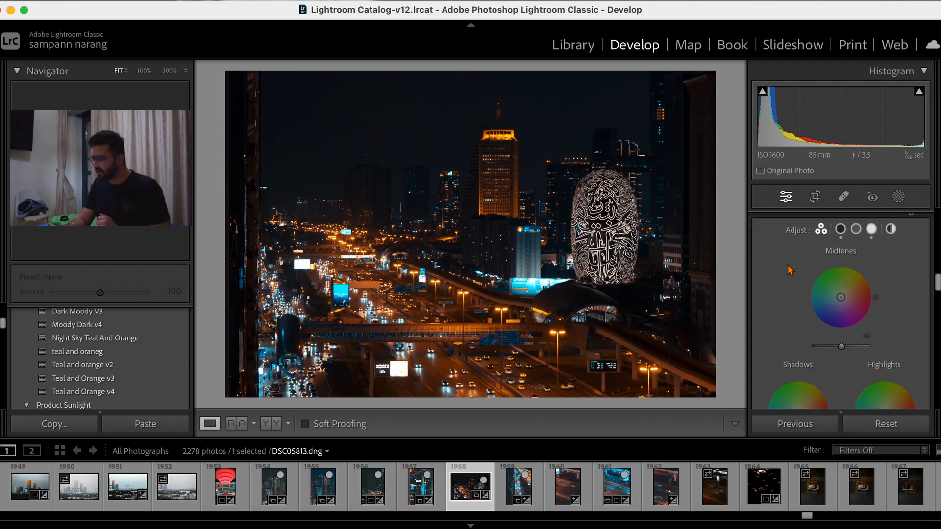
pyautogui.scroll(-1, 794, 269)
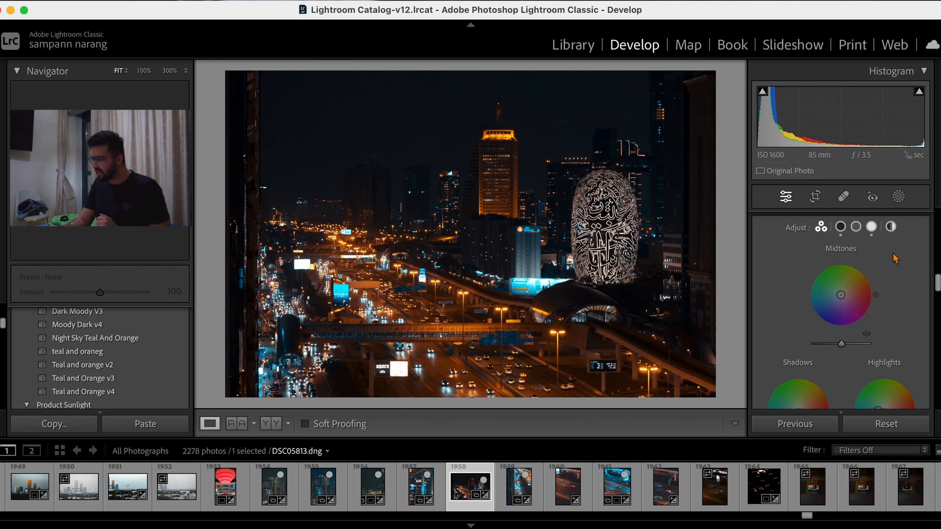
pyautogui.moveTo(841, 295); pyautogui.dragTo(845, 292)
# Shape the tone curve: lift the black point to output 14, with points at 53/55 in the shadows and 188/201 in the highlights.
pyautogui.scroll(5, 833, 299)
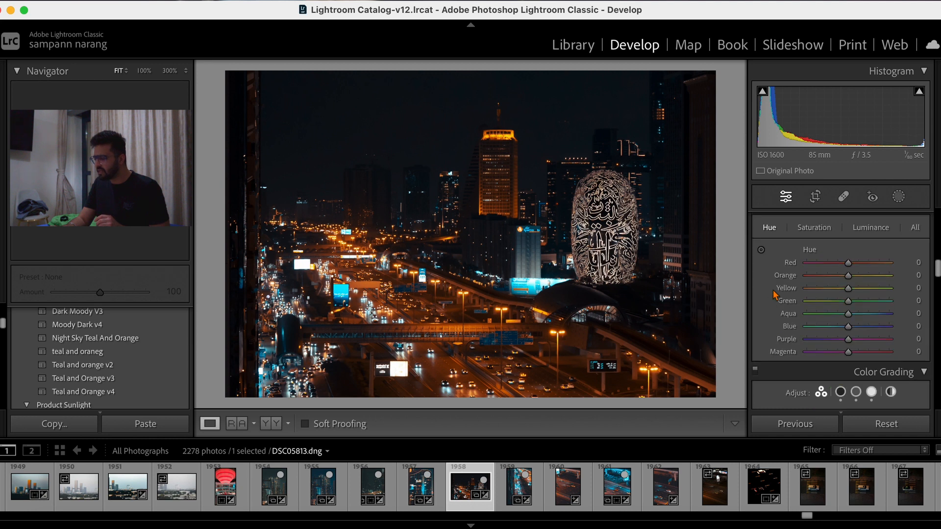
pyautogui.scroll(5, 865, 306)
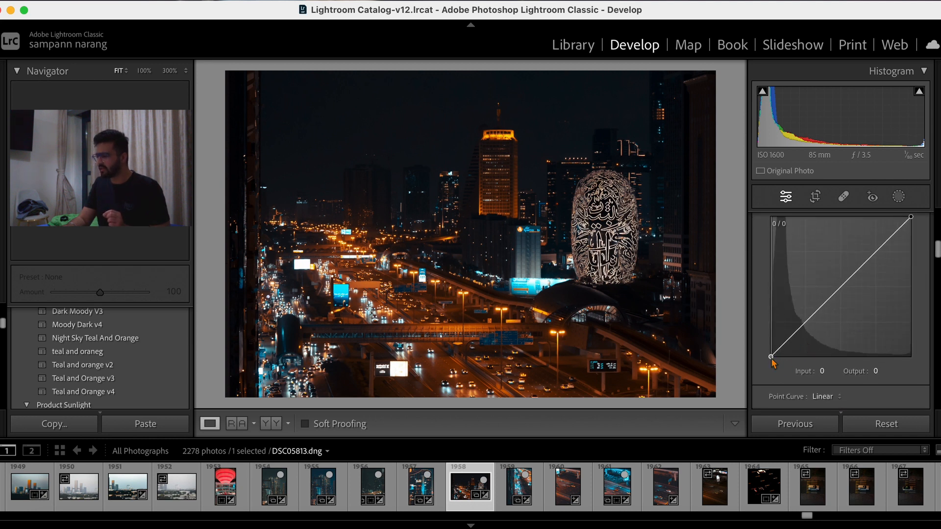
pyautogui.moveTo(771, 357); pyautogui.dragTo(771, 349)
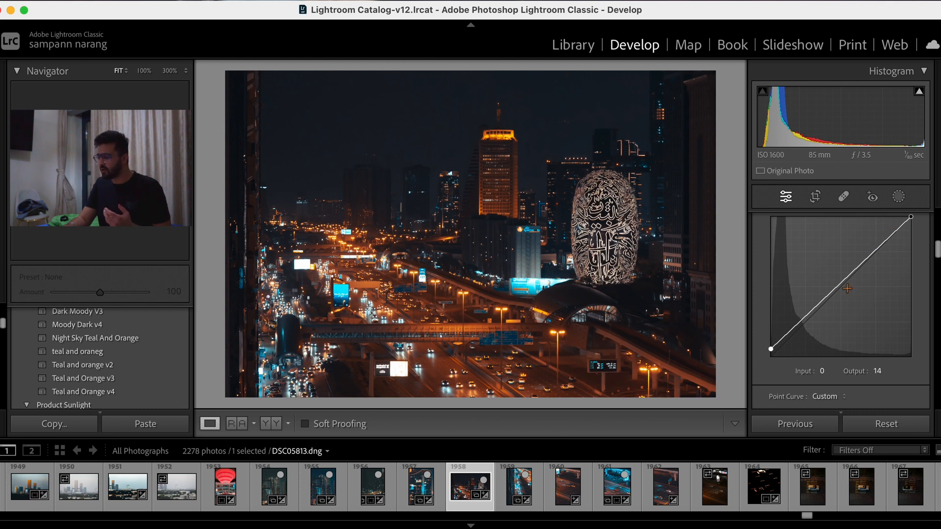
pyautogui.click(802, 328)
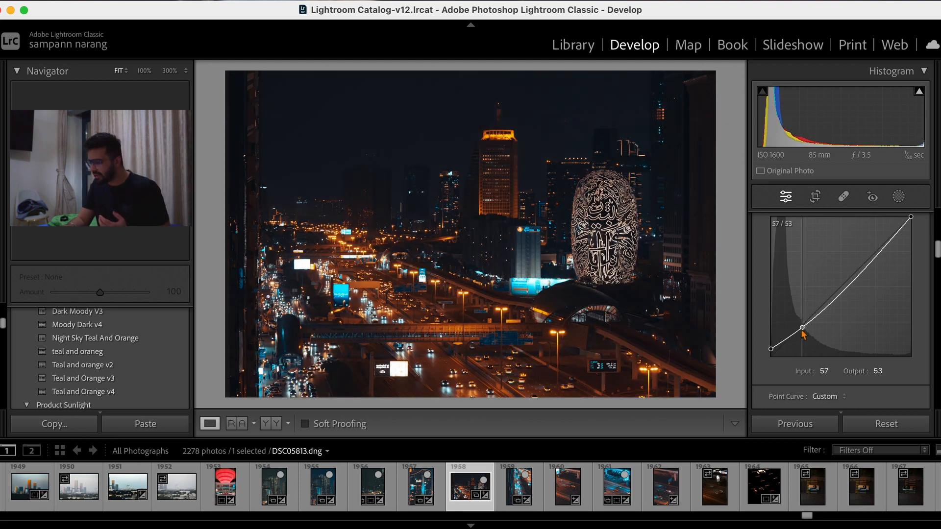
pyautogui.moveTo(801, 331); pyautogui.dragTo(800, 328)
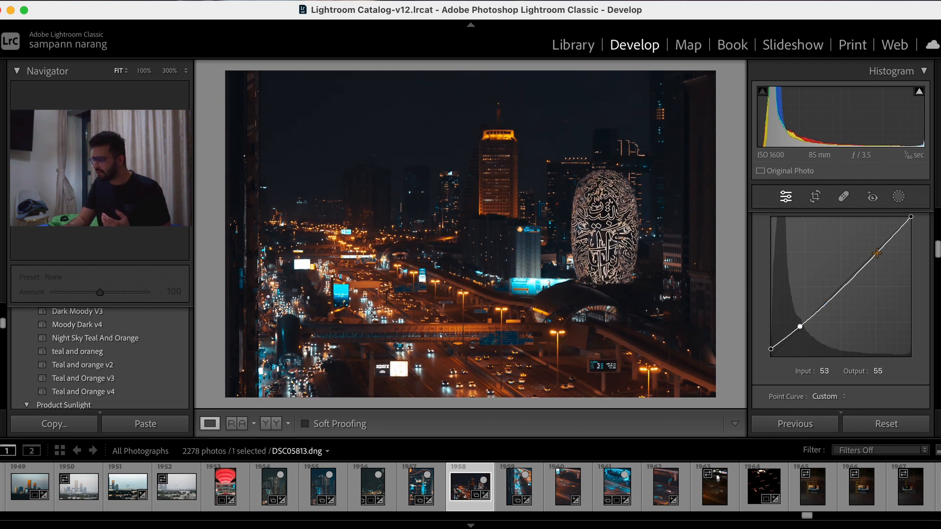
pyautogui.moveTo(877, 253); pyautogui.dragTo(875, 246)
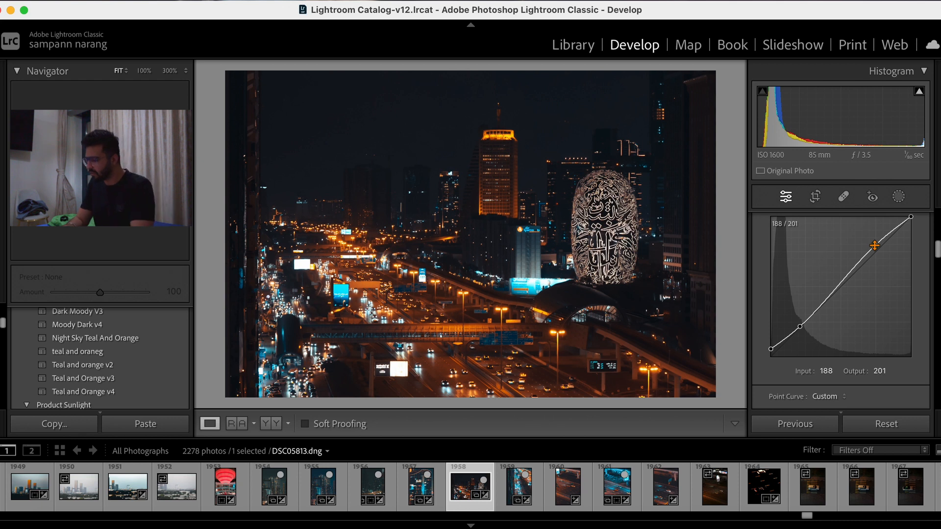
# Set the basic adjustments to Highlights +15, Shadows +9 and a cooler white balance temperature of 3,548.
pyautogui.scroll(4, 875, 248)
pyautogui.scroll(8, 877, 251)
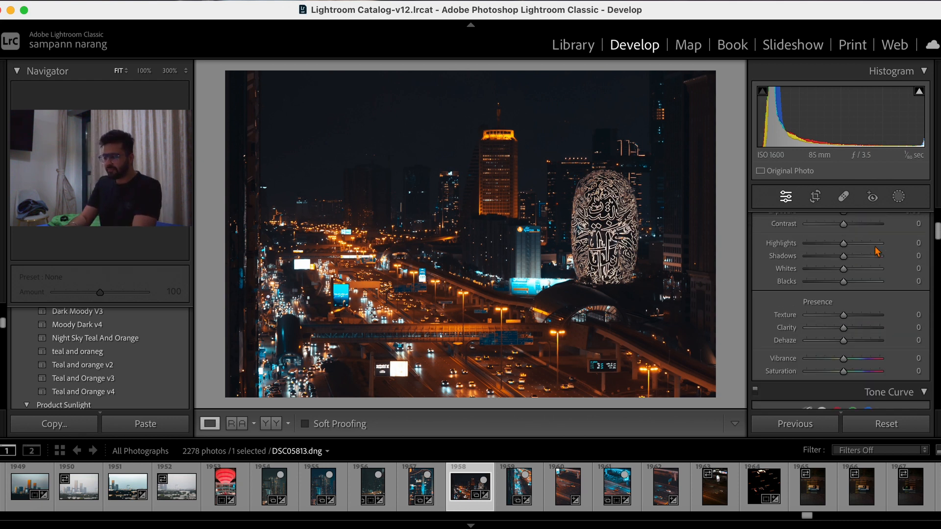
pyautogui.scroll(-3, 877, 252)
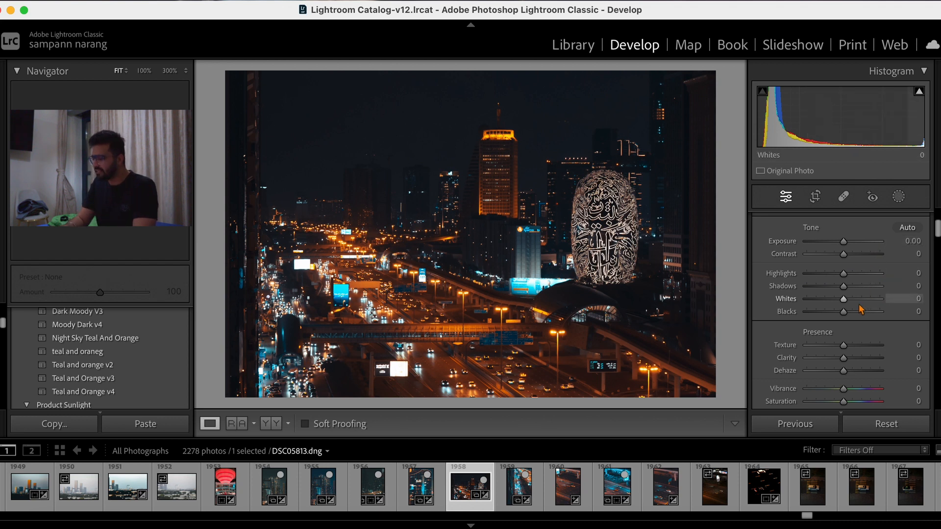
pyautogui.moveTo(847, 278); pyautogui.dragTo(819, 296)
pyautogui.scroll(2, 843, 273)
pyautogui.scroll(1, 833, 318)
pyautogui.scroll(1, 818, 295)
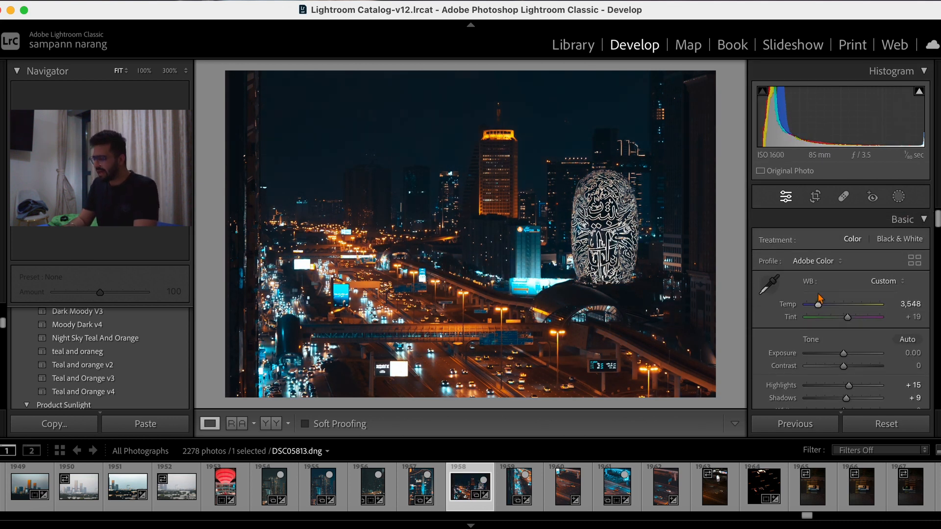
# Add a tall elliptical radial gradient mask and center it over the illuminated oval building.
pyautogui.click(900, 197)
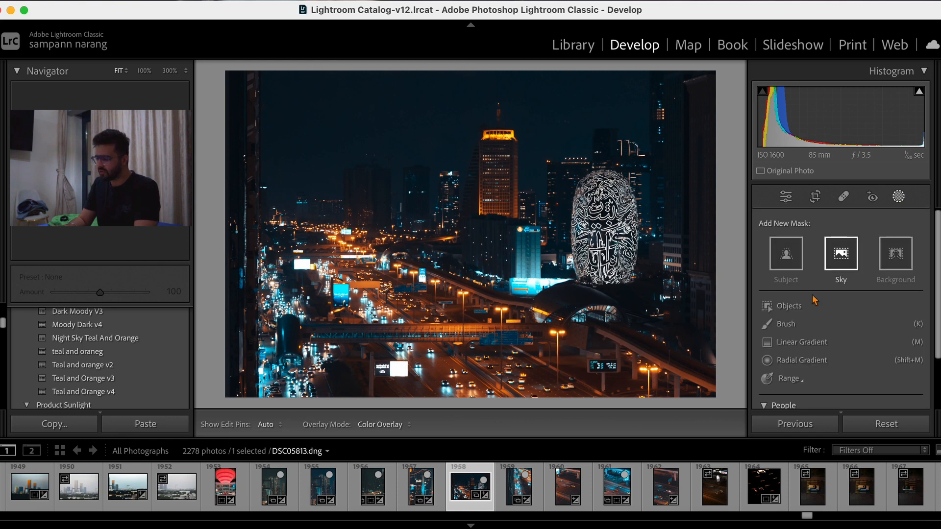
pyautogui.click(804, 361)
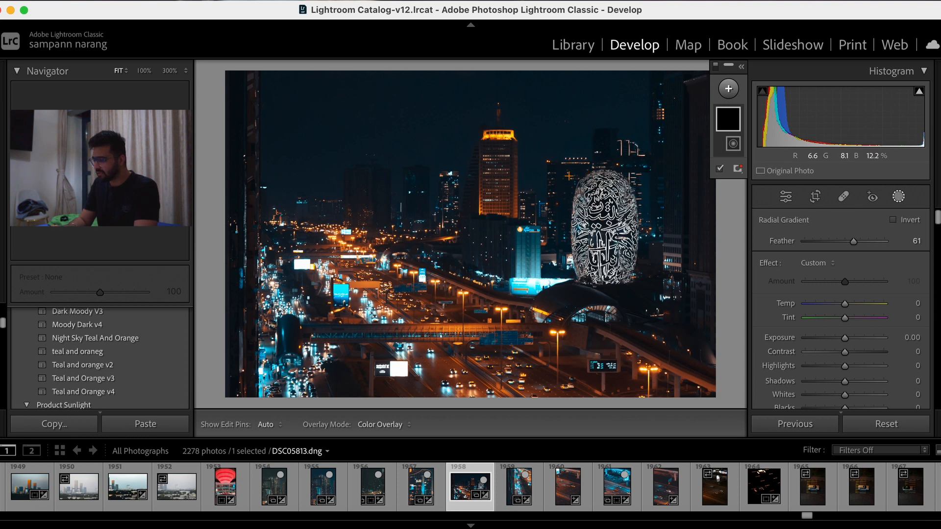
pyautogui.moveTo(568, 175); pyautogui.dragTo(624, 268)
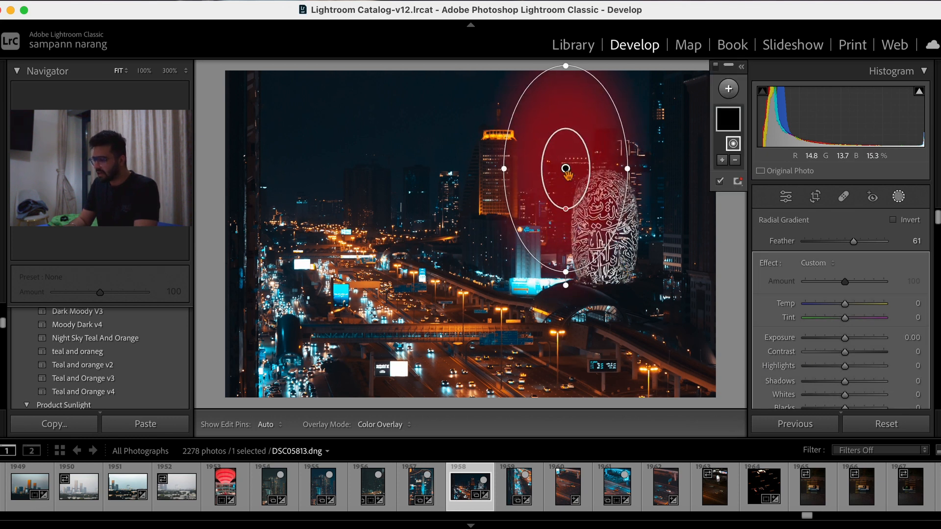
pyautogui.moveTo(565, 168); pyautogui.dragTo(603, 231)
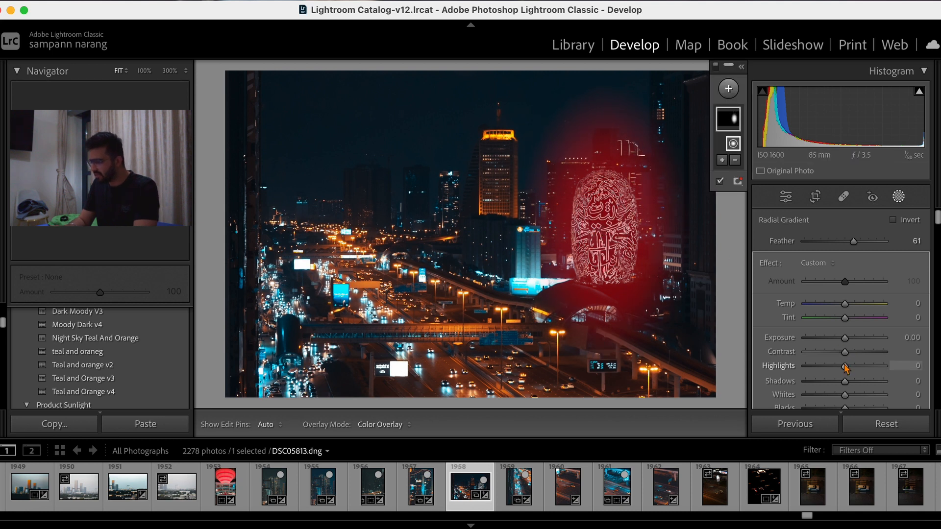
# Brighten the radial mask on the oval building with Exposure 1.05, Highlights 16, Texture -13 and Clarity 10, and leave masking.
pyautogui.moveTo(845, 367); pyautogui.dragTo(846, 369)
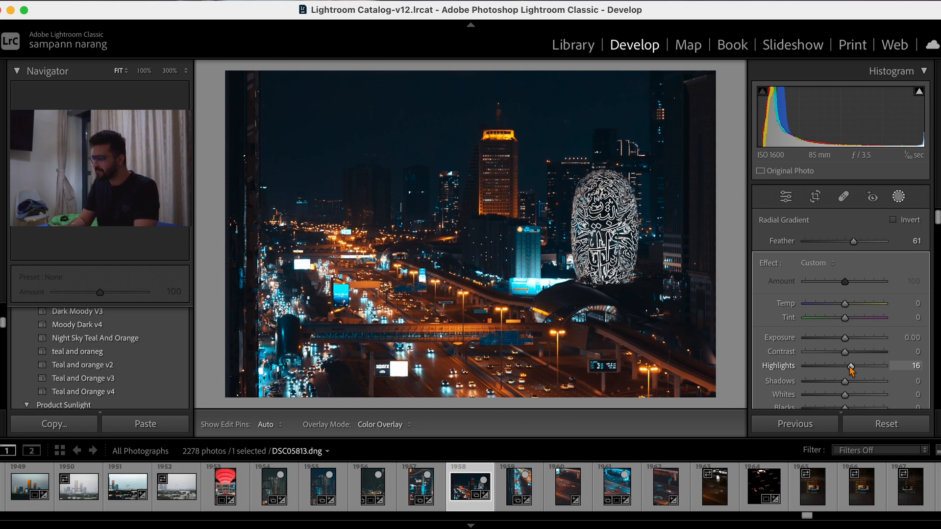
pyautogui.moveTo(849, 367); pyautogui.dragTo(854, 342)
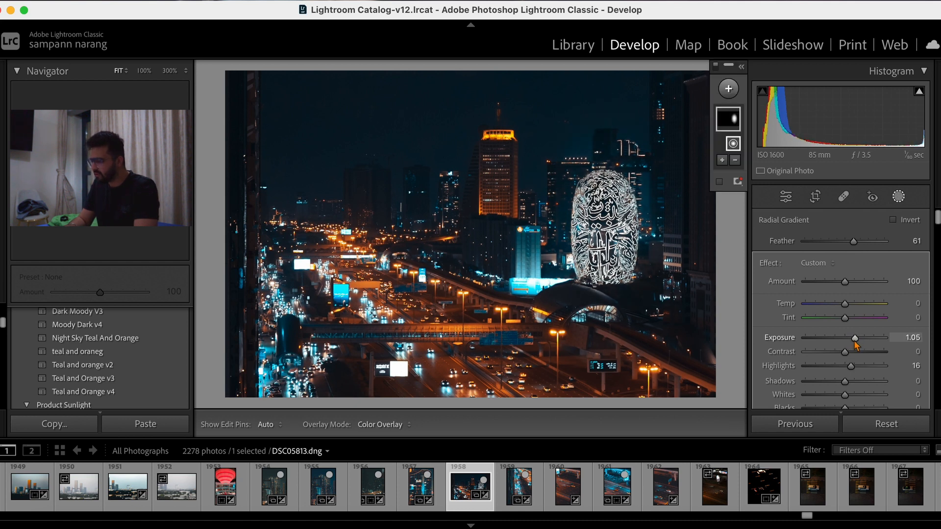
pyautogui.scroll(-4, 853, 341)
pyautogui.scroll(2, 855, 346)
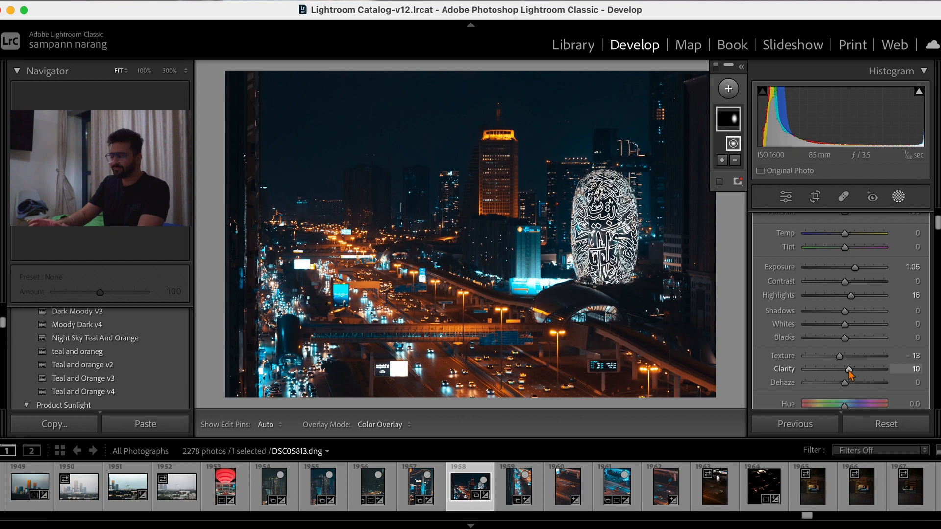
pyautogui.scroll(5, 849, 373)
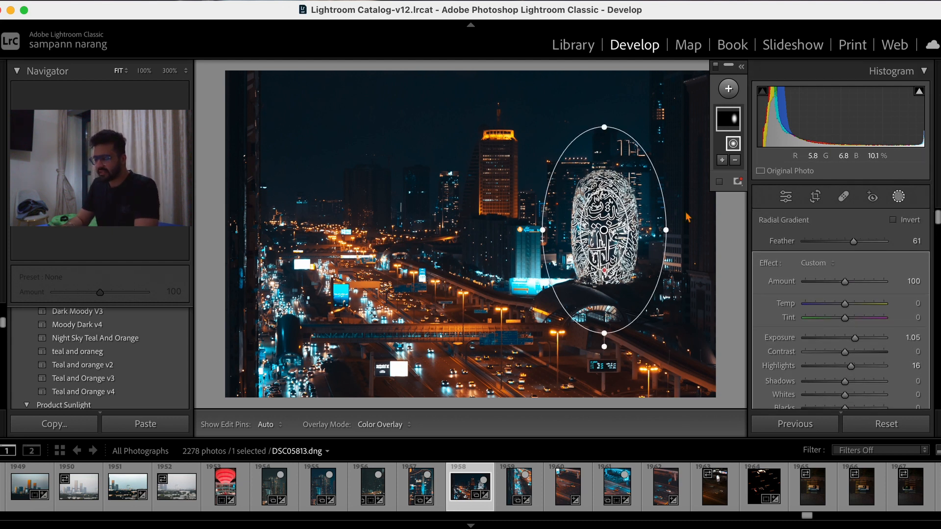
pyautogui.click(898, 197)
# Add a linear gradient mask from the photo's left edge to the orange-topped tower and set its Exposure to -0.83.
pyautogui.click(898, 197)
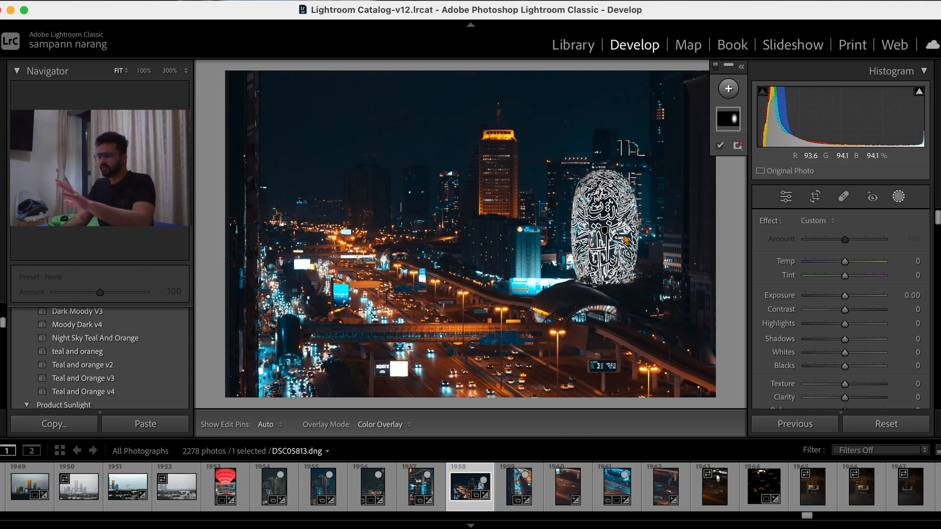
pyautogui.click(729, 90)
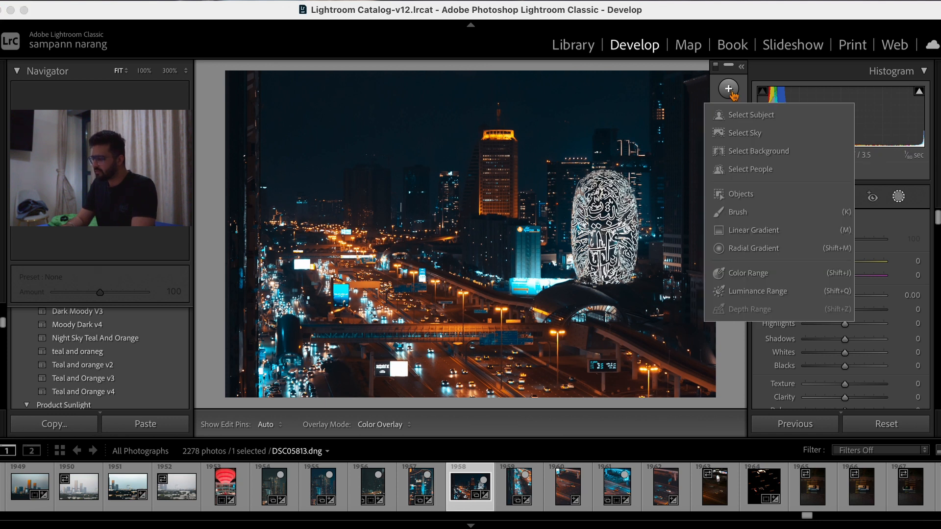
pyautogui.click(750, 229)
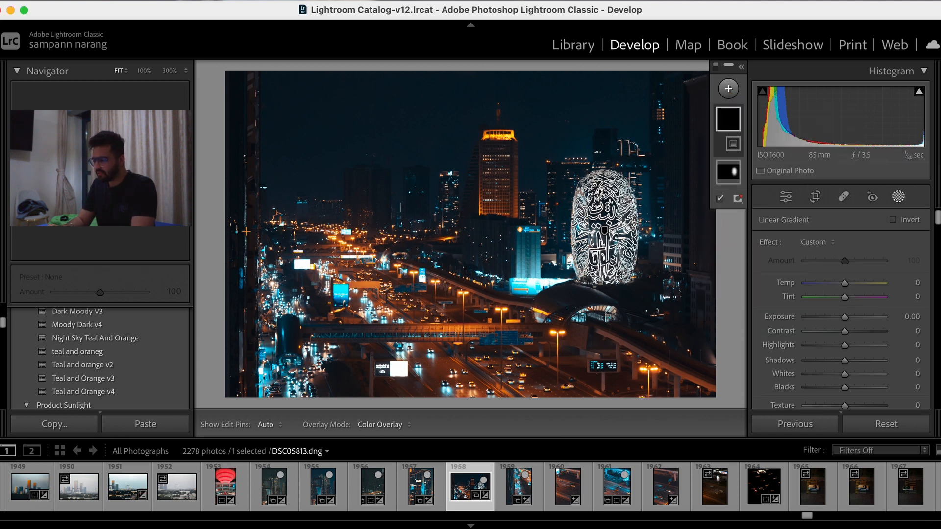
pyautogui.moveTo(225, 228); pyautogui.dragTo(505, 221)
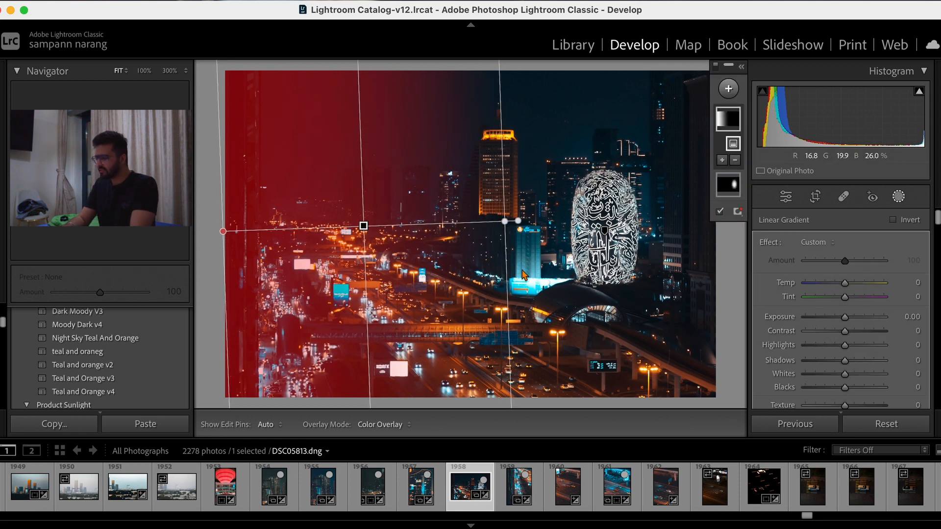
pyautogui.moveTo(847, 320)
pyautogui.mouseDown()
pyautogui.moveTo(826, 323)
pyautogui.moveTo(838, 321)
pyautogui.mouseUp()
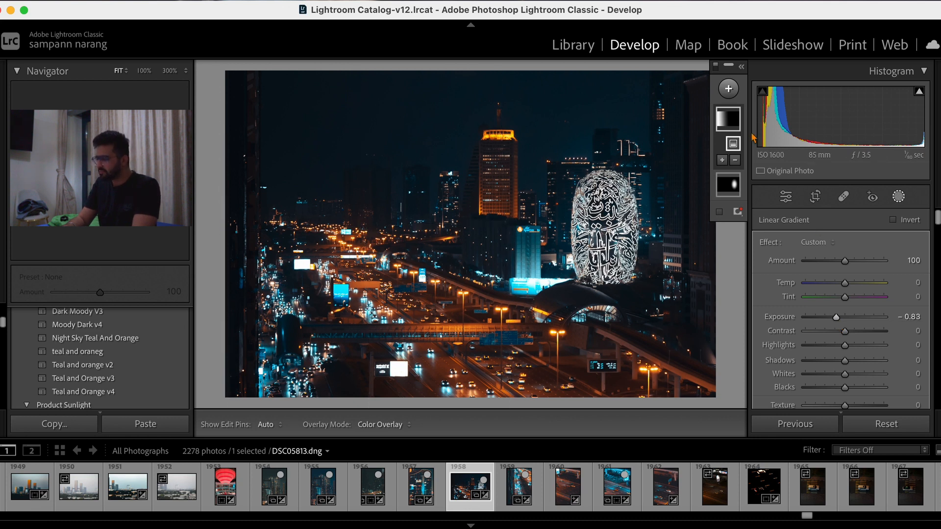
# Add a diagonal linear gradient mask over the photo's lower-left corner, set its Exposure to -0.44, and leave masking.
pyautogui.click(729, 90)
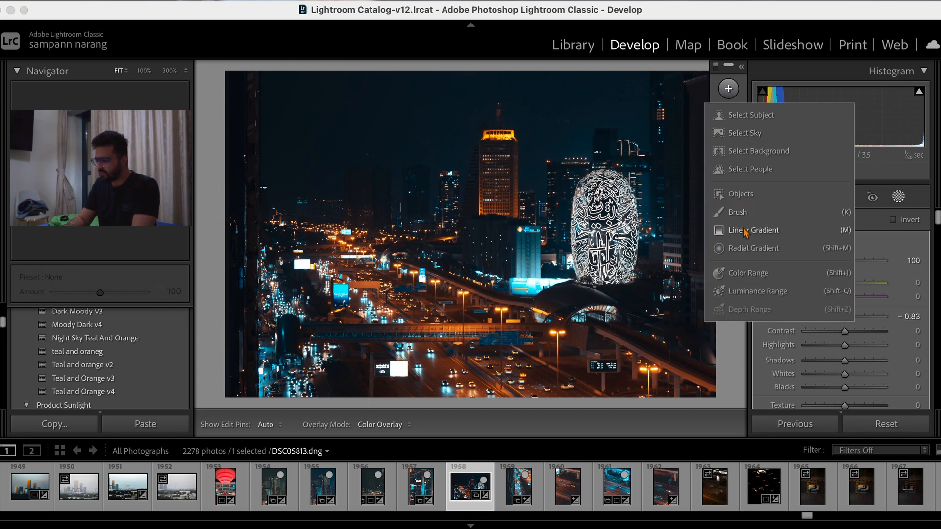
pyautogui.click(746, 231)
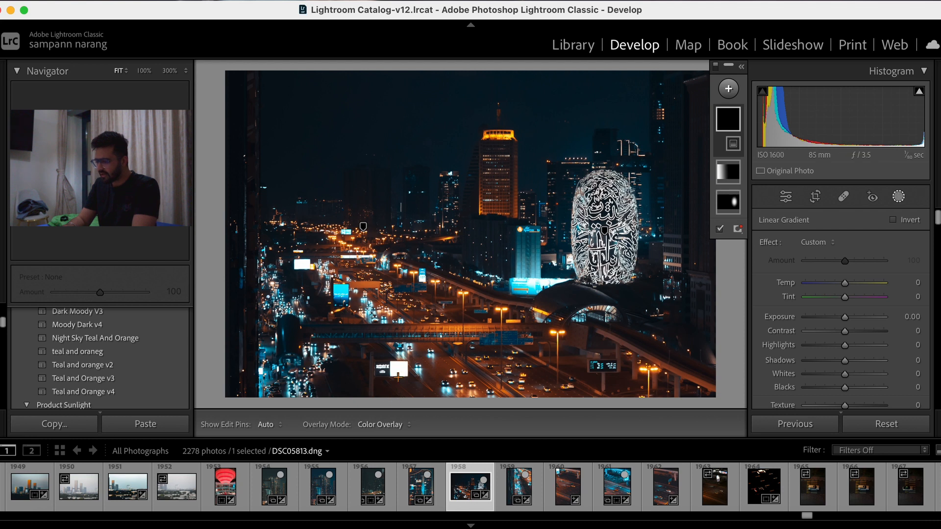
pyautogui.moveTo(398, 376); pyautogui.dragTo(456, 318)
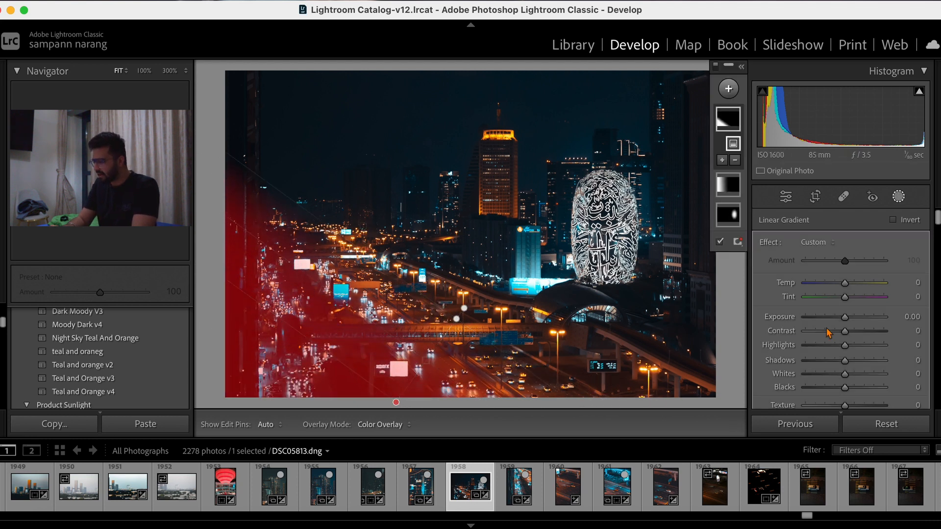
pyautogui.moveTo(846, 317); pyautogui.dragTo(842, 321)
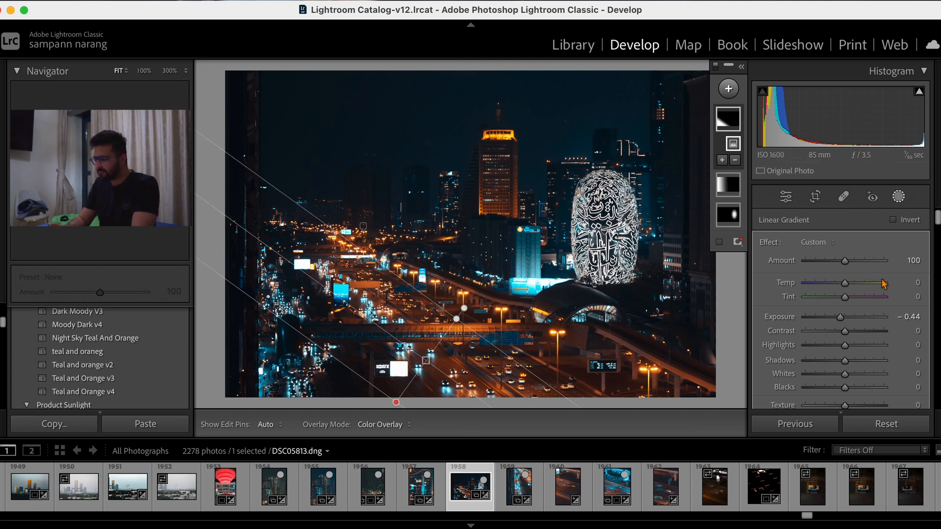
pyautogui.click(897, 199)
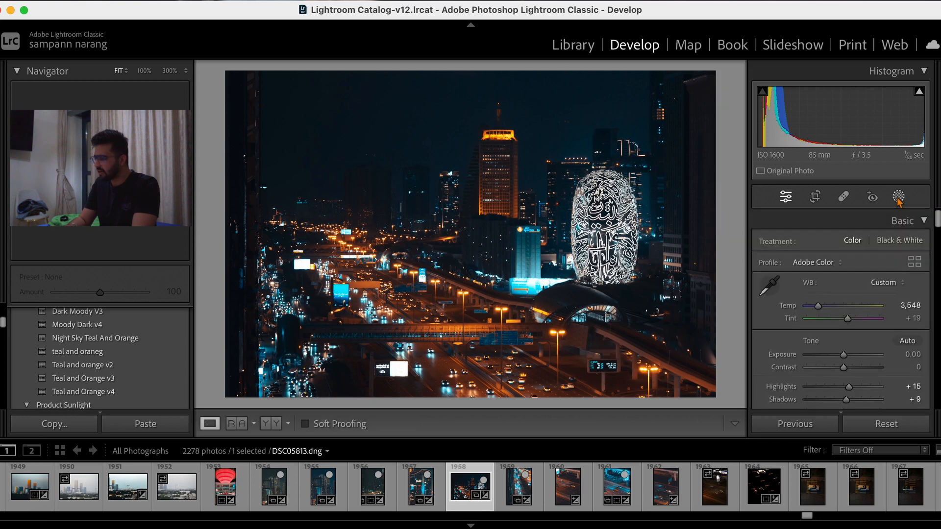
# Add a tall, narrow radial gradient mask over the distant traffic lights to the left of the orange-topped tower.
pyautogui.click(898, 199)
pyautogui.click(729, 97)
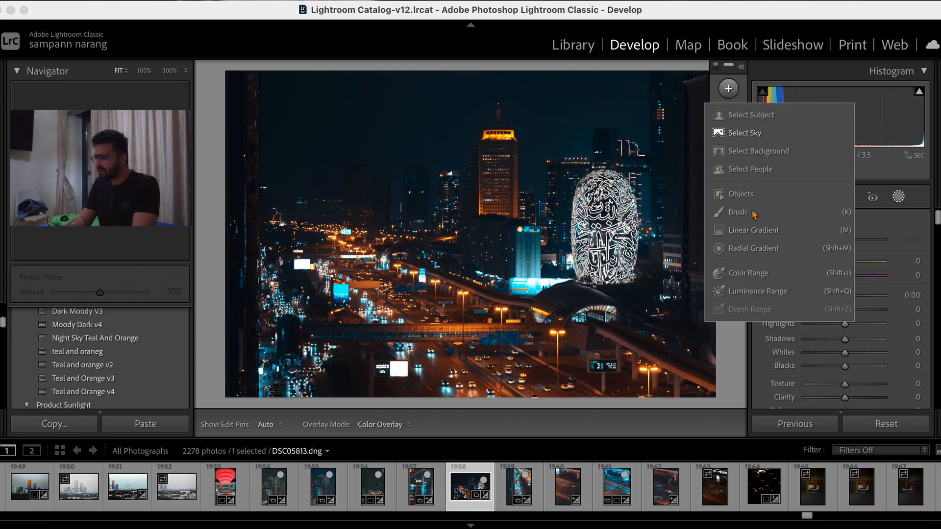
pyautogui.click(755, 250)
pyautogui.moveTo(362, 272); pyautogui.dragTo(392, 421)
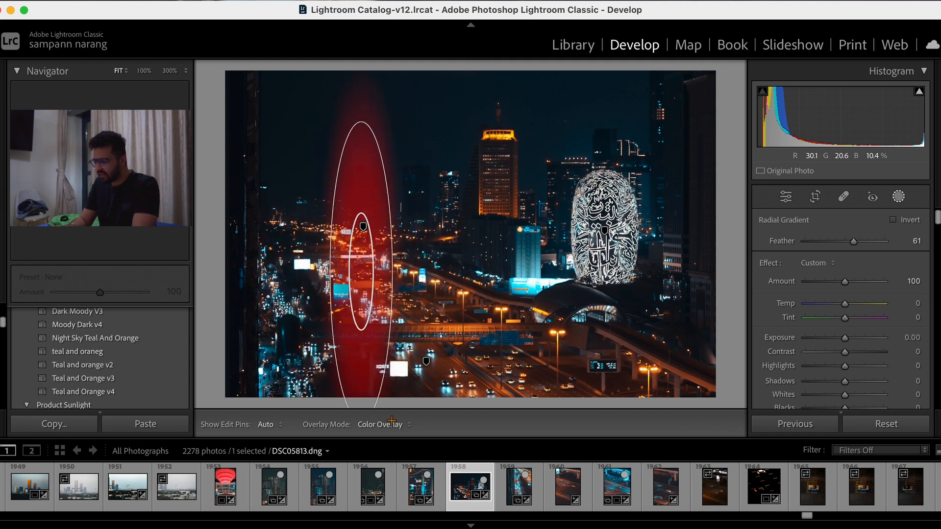
# Tilt the new radial mask diagonally and move it along the highway lanes in the photo's lower middle.
pyautogui.moveTo(389, 354); pyautogui.dragTo(447, 308)
pyautogui.moveTo(361, 271); pyautogui.dragTo(427, 329)
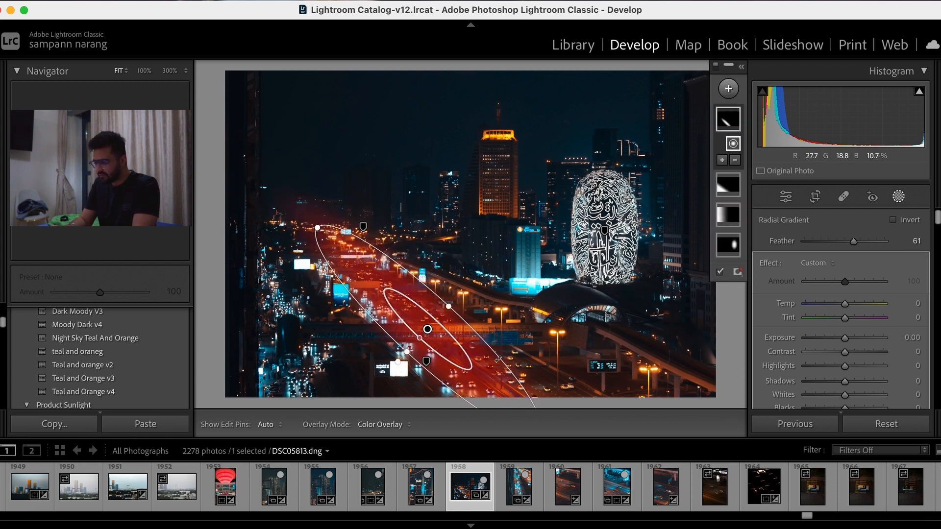
pyautogui.moveTo(498, 359); pyautogui.dragTo(503, 353)
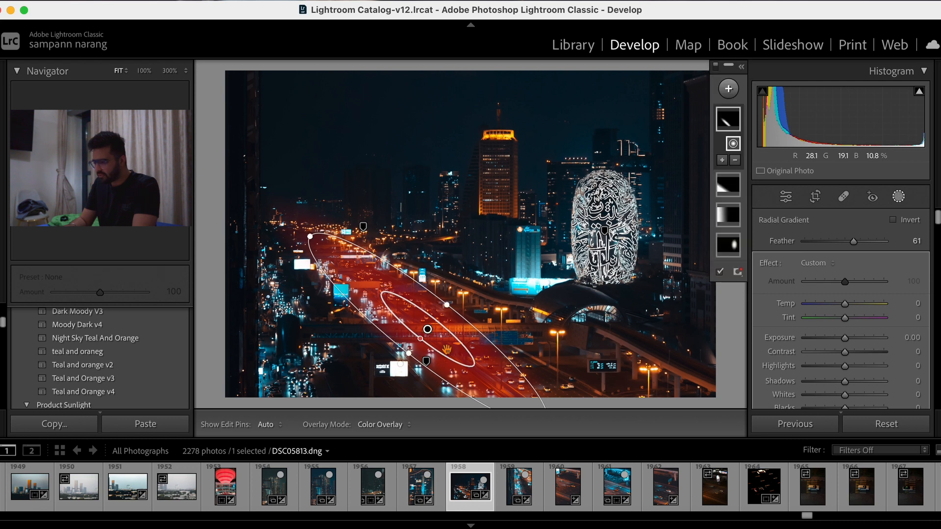
pyautogui.moveTo(429, 331); pyautogui.dragTo(446, 337)
pyautogui.moveTo(454, 343); pyautogui.dragTo(455, 343)
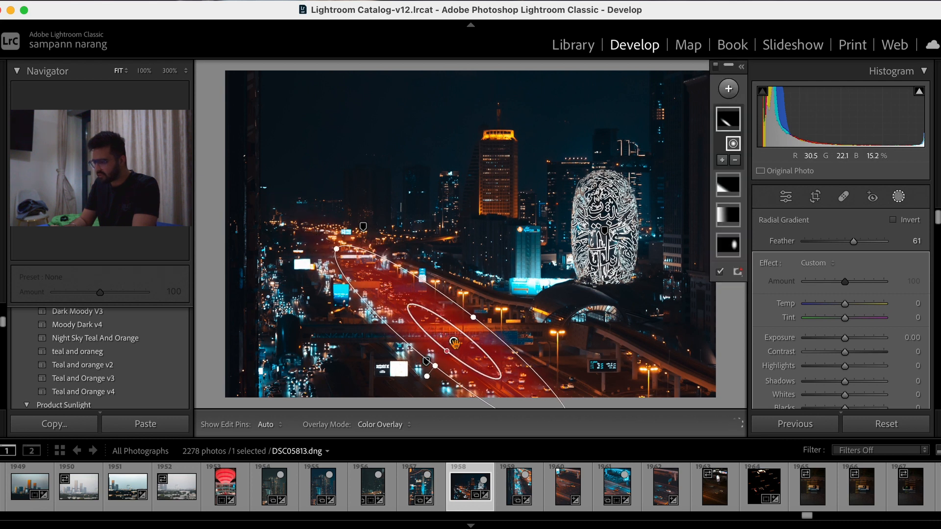
pyautogui.moveTo(531, 371); pyautogui.dragTo(462, 348)
# Adjust the highway's radial mask with Exposure 1.04, Highlights -18, Shadows 5, Blacks -12, Texture -6 and Clarity 10.
pyautogui.moveTo(845, 338); pyautogui.dragTo(849, 342)
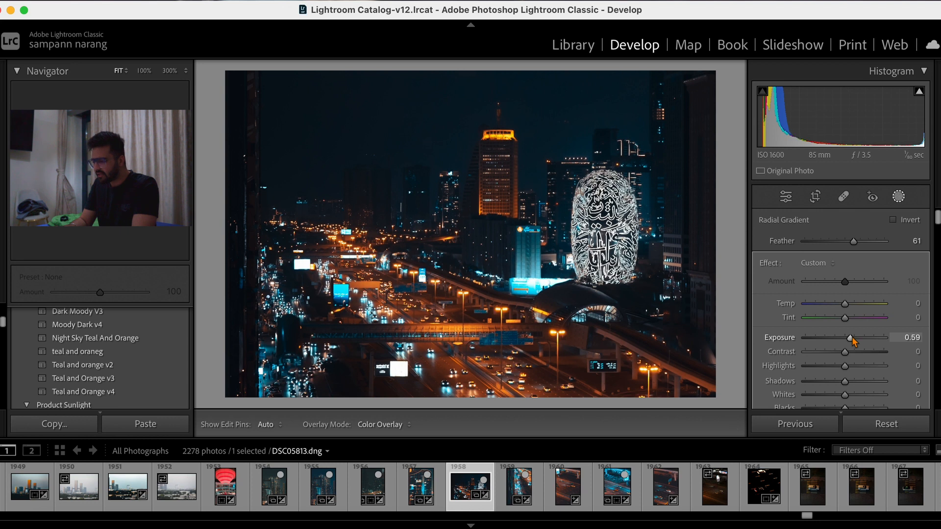
pyautogui.moveTo(854, 339); pyautogui.dragTo(856, 338)
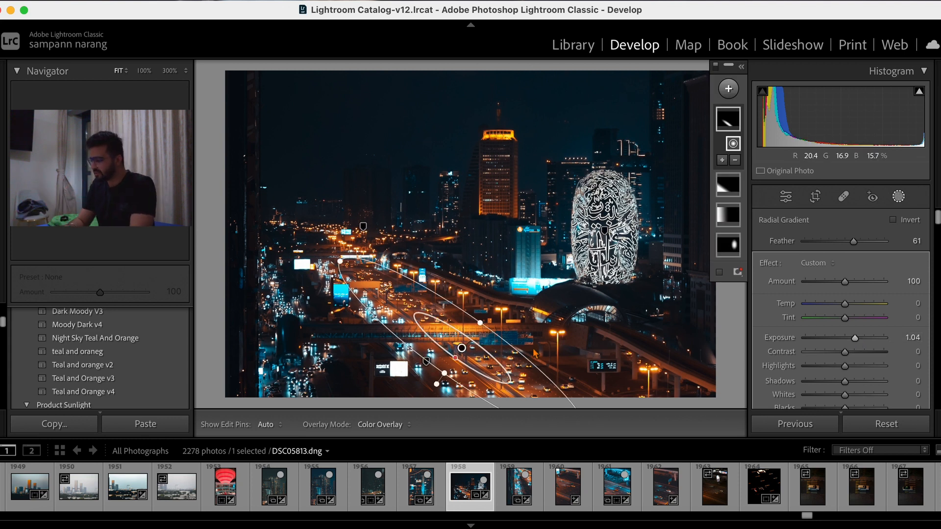
pyautogui.moveTo(845, 366); pyautogui.dragTo(837, 368)
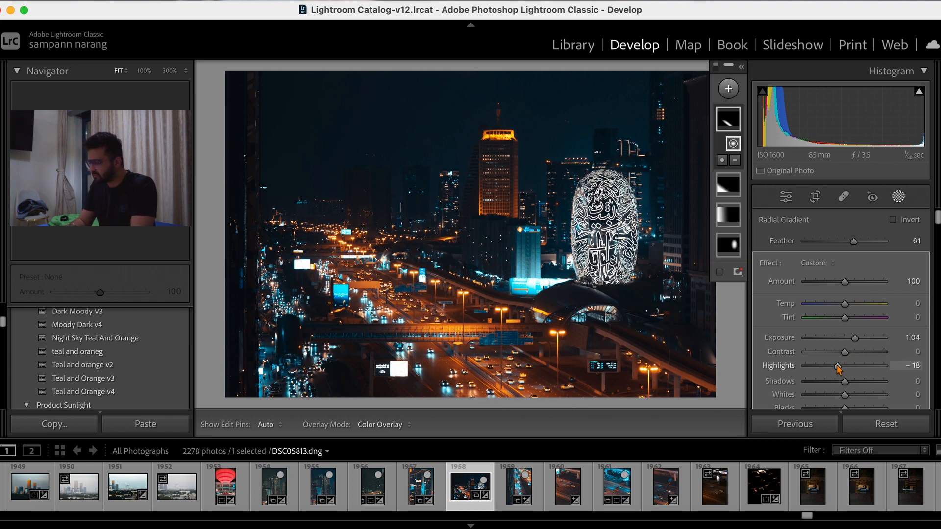
pyautogui.scroll(-4, 838, 368)
pyautogui.moveTo(845, 312); pyautogui.dragTo(845, 312)
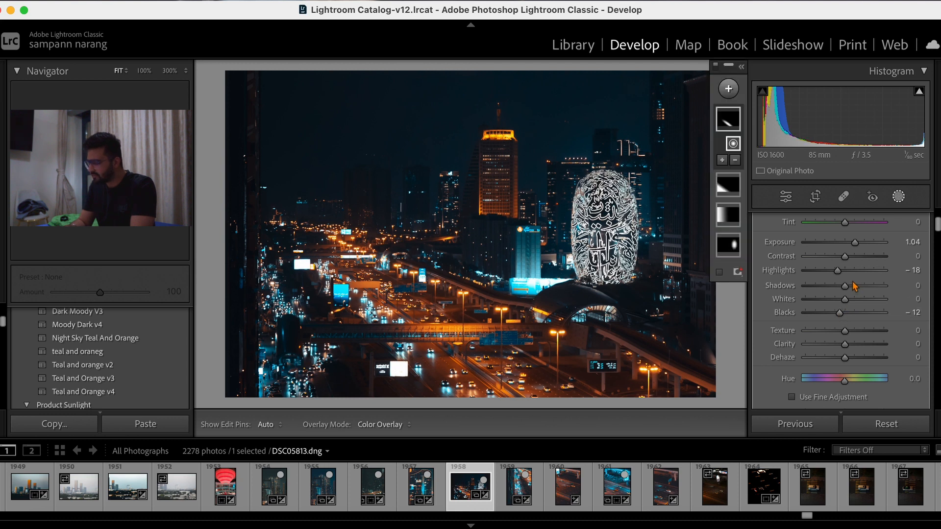
pyautogui.moveTo(845, 286); pyautogui.dragTo(847, 291)
pyautogui.moveTo(845, 344); pyautogui.dragTo(844, 337)
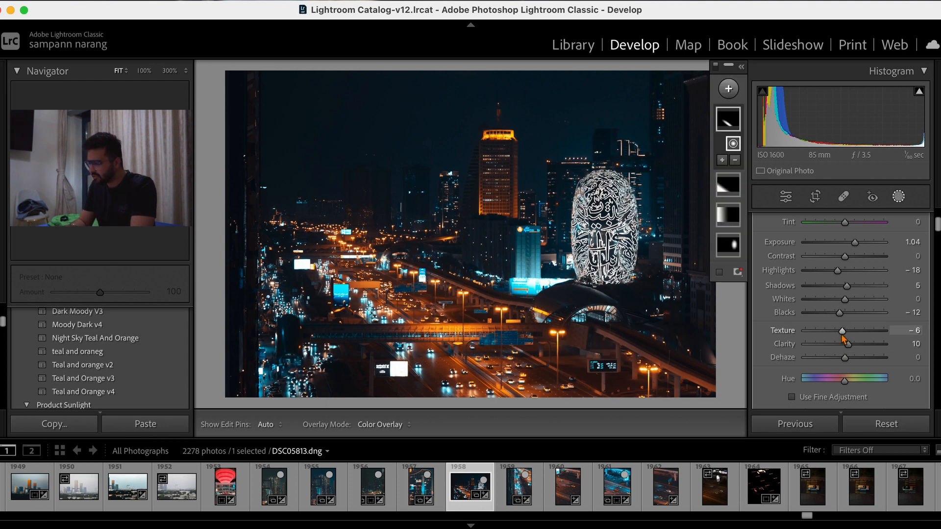
# Crop the dark strip off the photo's left edge, leaving the other edges in place, and apply the crop.
pyautogui.click(815, 197)
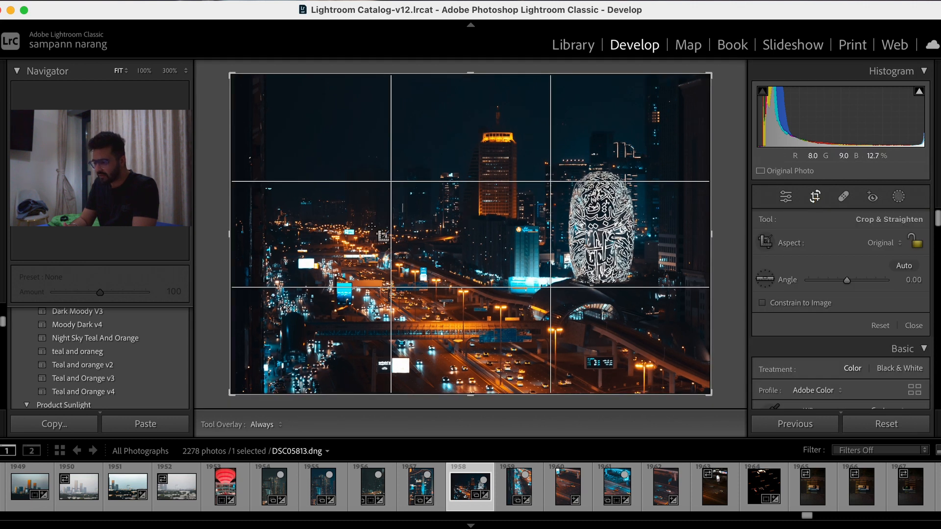
pyautogui.moveTo(231, 232); pyautogui.dragTo(248, 236)
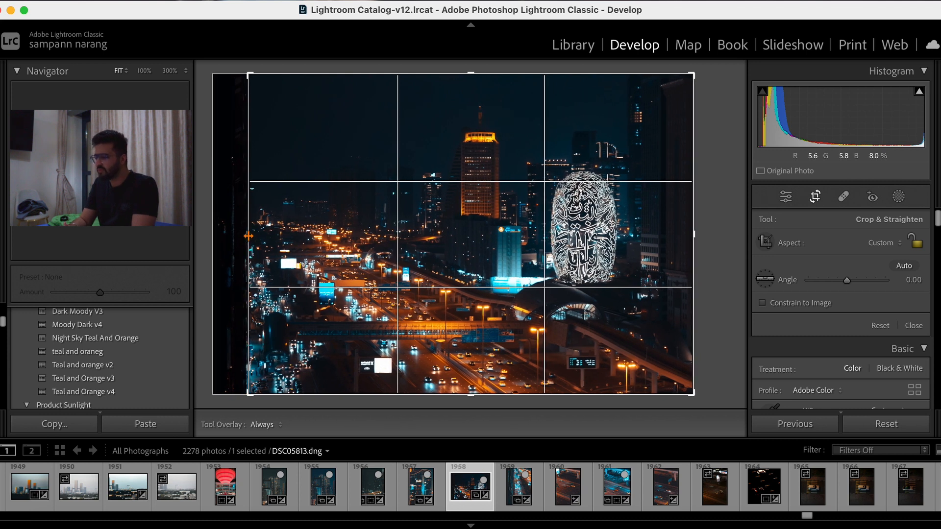
pyautogui.click(815, 196)
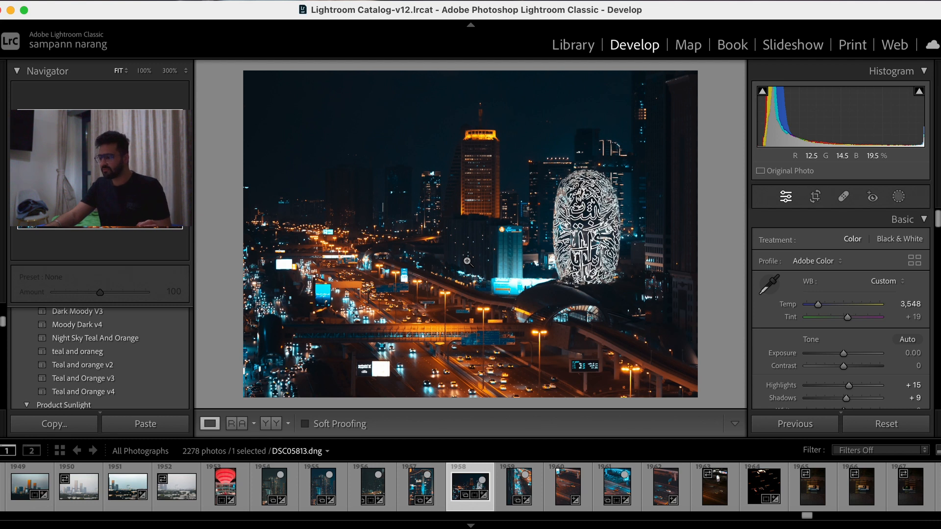
# Compare the edited photo with its unedited version and return to the edited view.
pyautogui.press('\\')
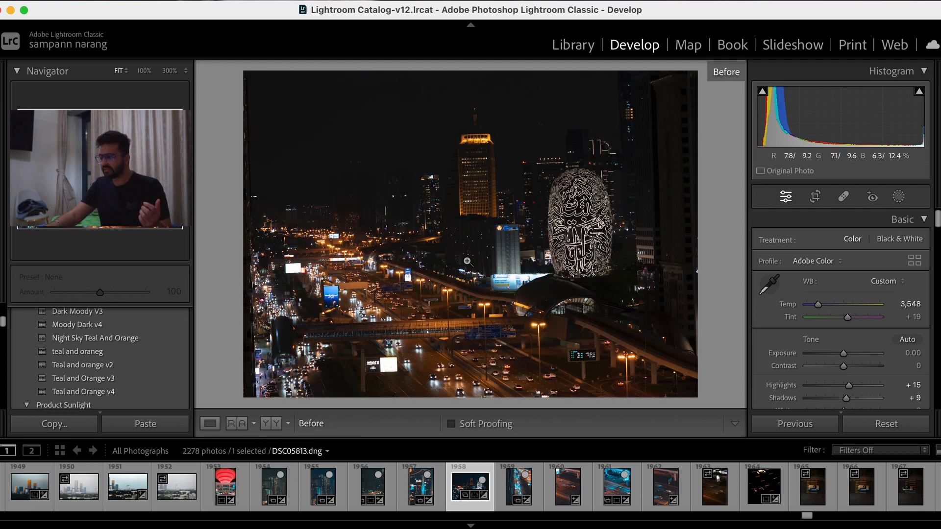
pyautogui.press('\\')
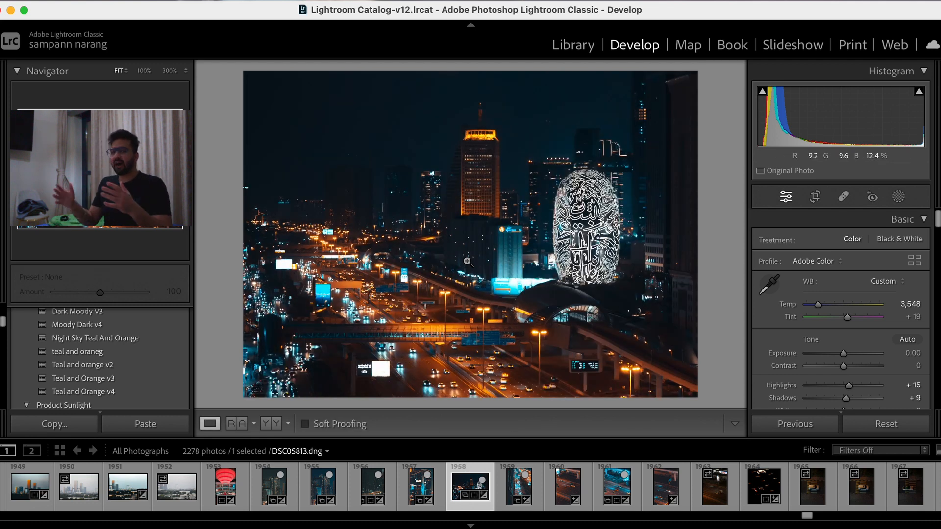